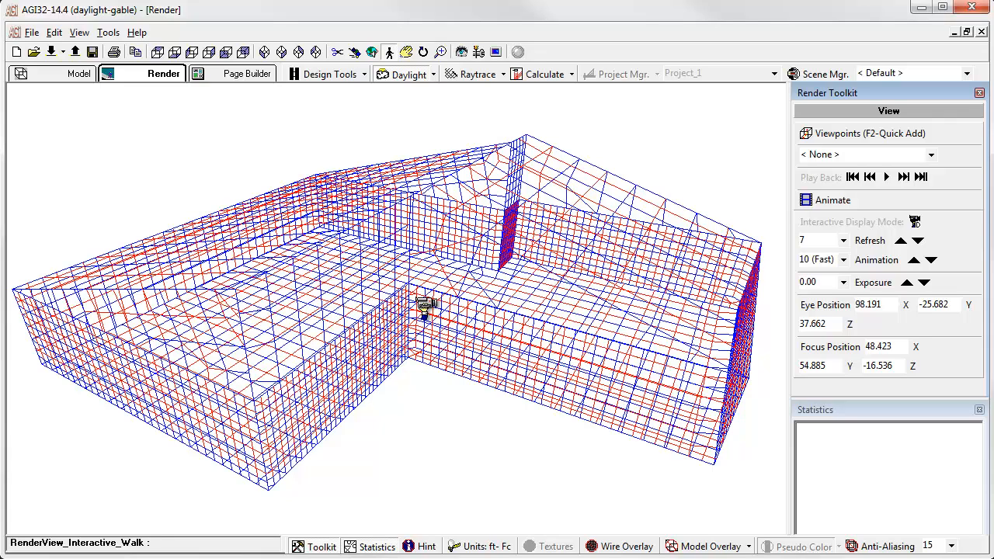
Start a new Daylight Study and name it "Vernal Equinox".
{"action": "left_click", "coordinate": [433, 75]}
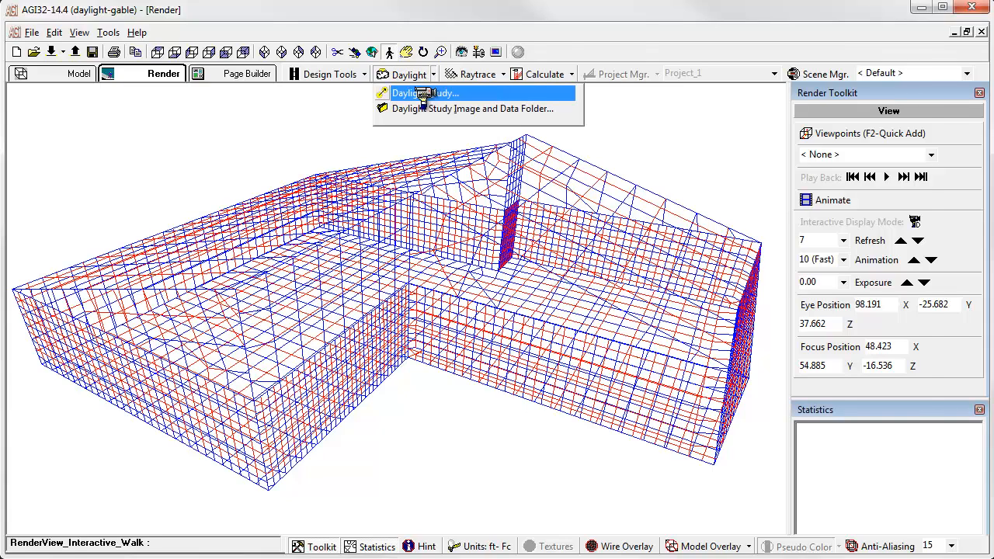
{"action": "left_click", "coordinate": [426, 97]}
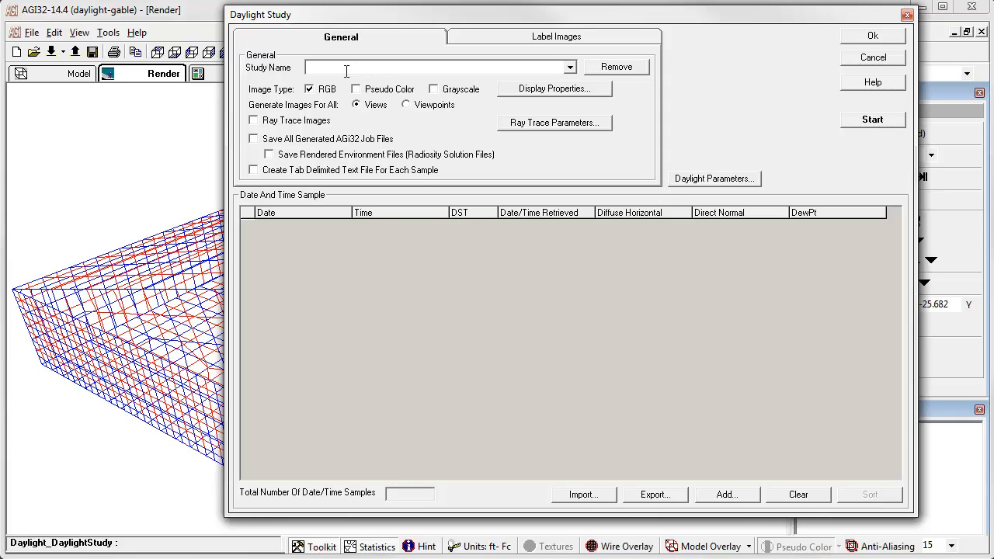
{"action": "type", "text": "Vernal Equinox"}
{"action": "key", "text": "Tab"}
Import the date/time samples from the "Hourly - Equinox Vernal (Mar 21)" sample file into the study.
{"action": "left_click", "coordinate": [584, 495]}
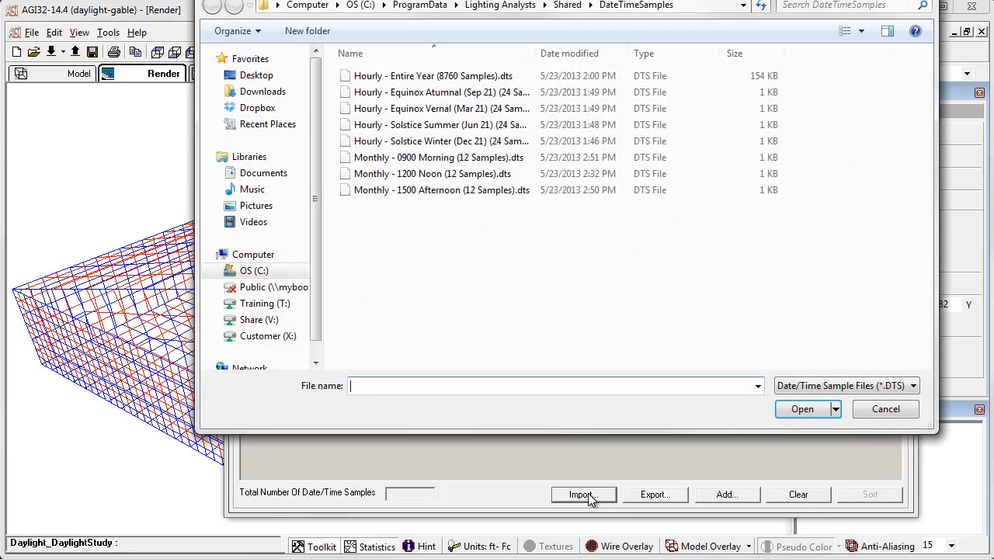
{"action": "left_click_drag", "start_coordinate": [549, 0], "coordinate": [485, 47]}
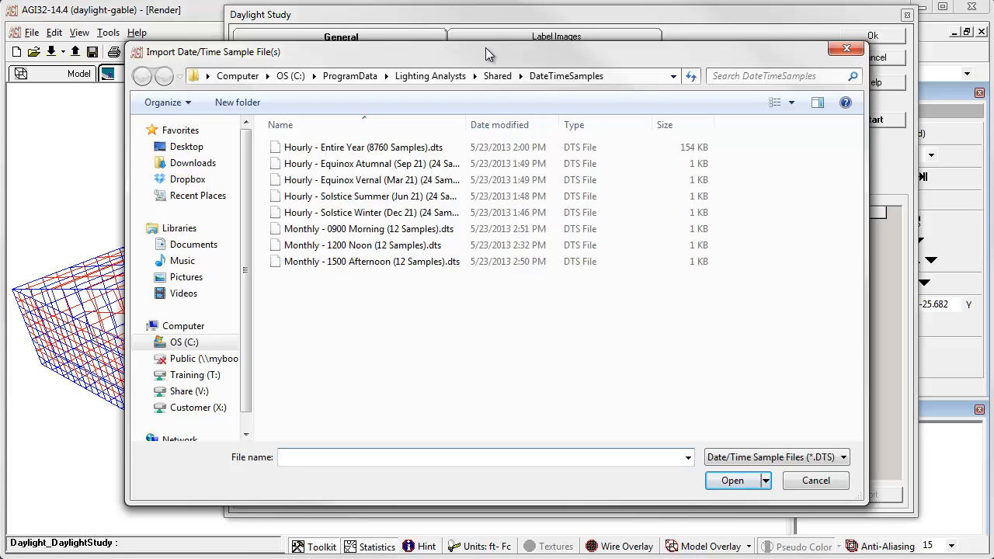
{"action": "double_click", "coordinate": [350, 180]}
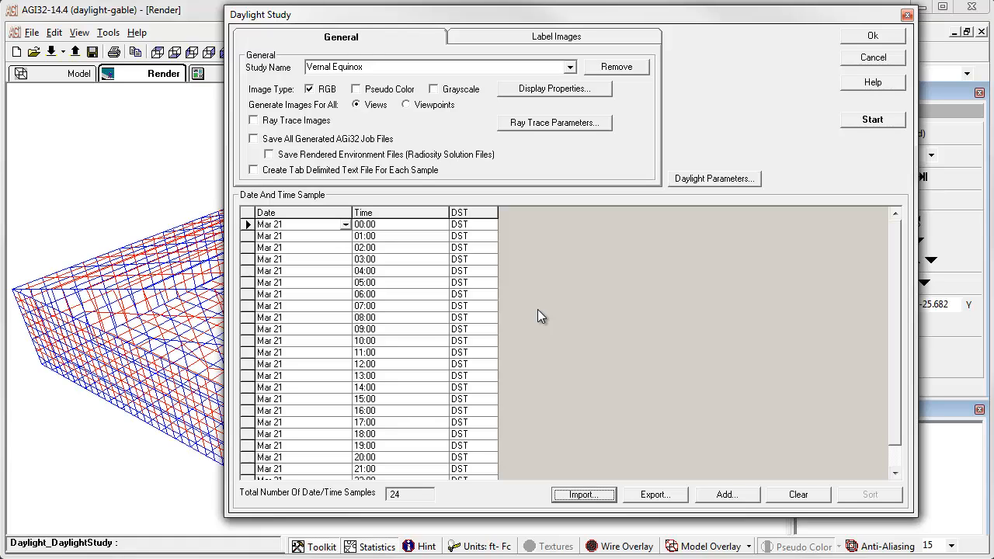
In the daylight parameters, set the site to Roswell, NM and the sky condition to Perez All-Weather.
{"action": "left_click", "coordinate": [730, 180]}
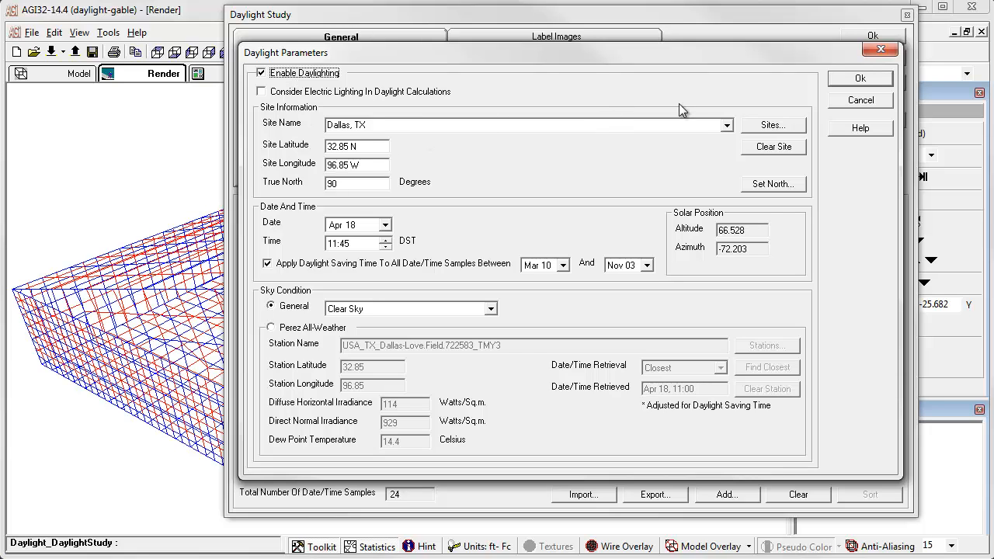
{"action": "left_click", "coordinate": [771, 125]}
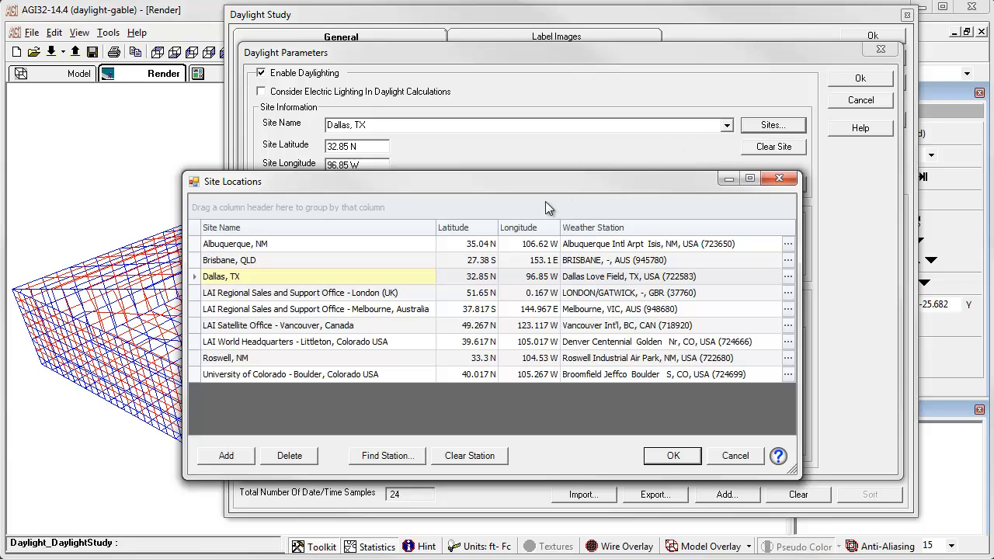
{"action": "left_click", "coordinate": [218, 358]}
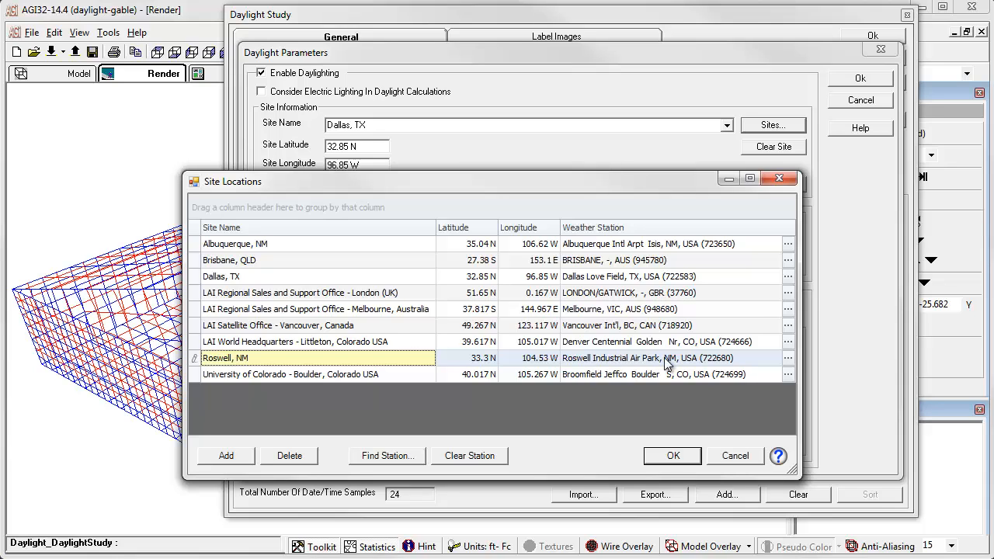
{"action": "left_click", "coordinate": [673, 457]}
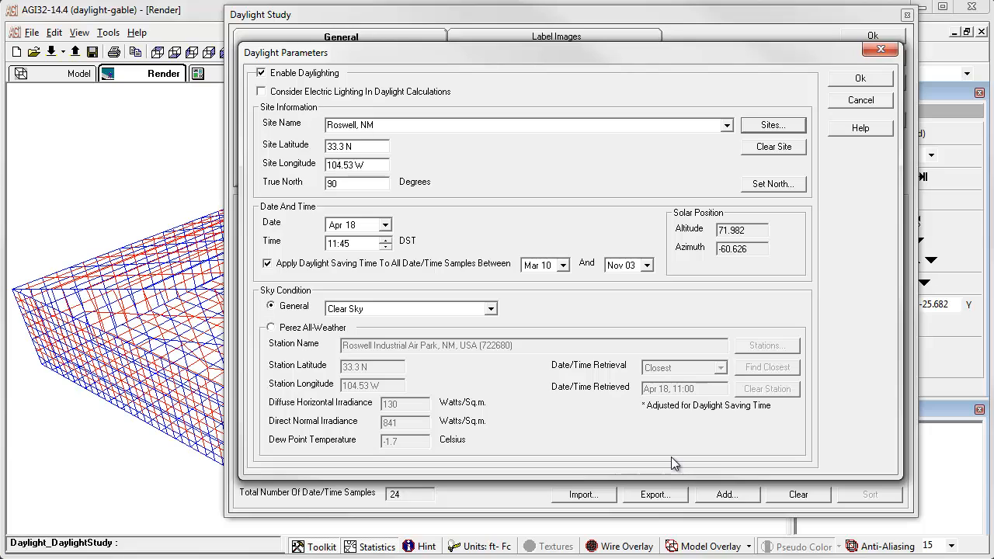
{"action": "left_click", "coordinate": [298, 329]}
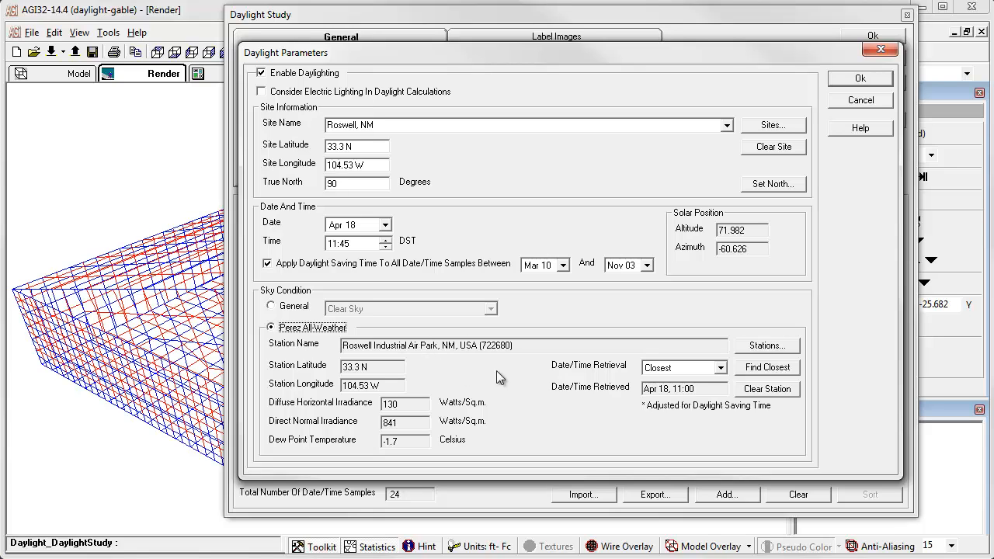
{"action": "left_click", "coordinate": [854, 80]}
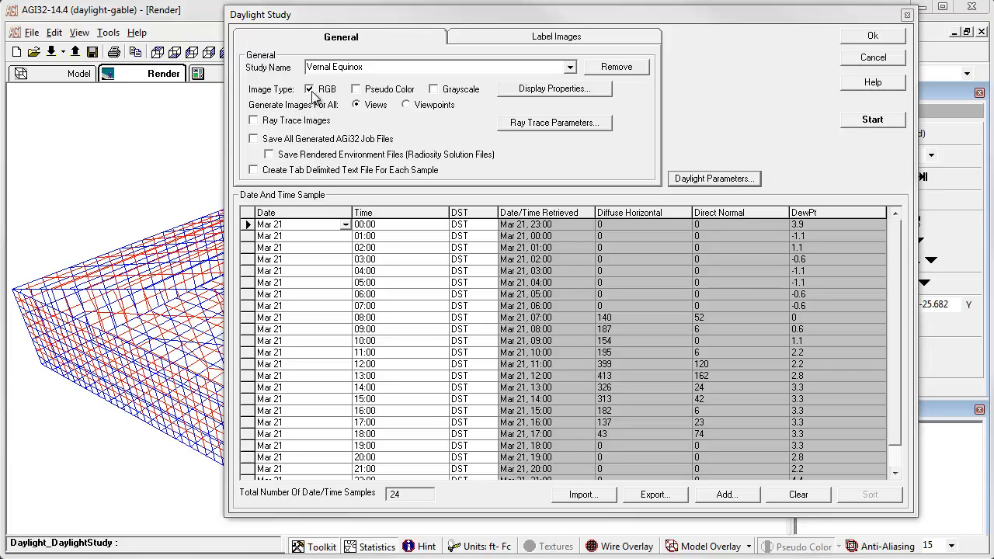
Add Pseudo Color to the study's image types and accept the render display properties.
{"action": "left_click", "coordinate": [356, 90]}
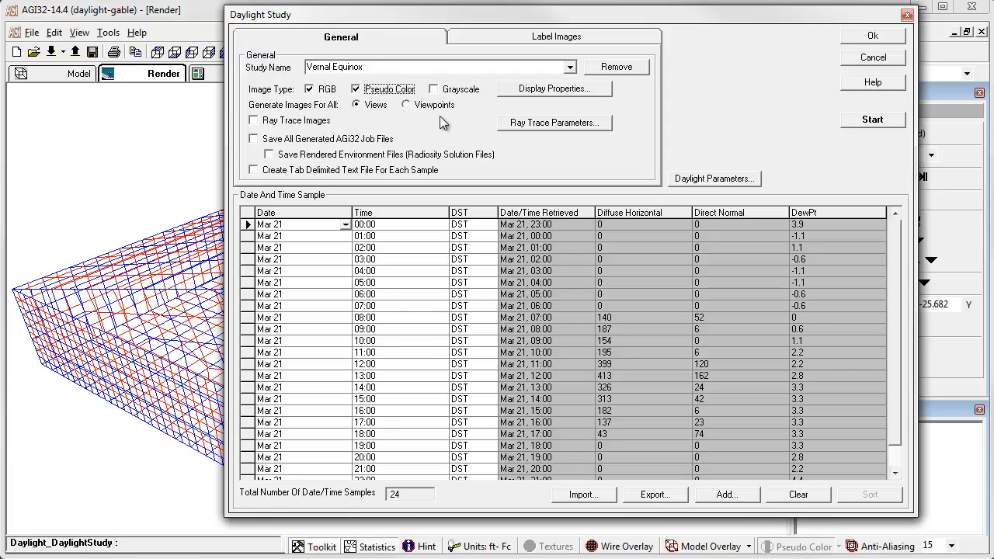
{"action": "left_click", "coordinate": [536, 89]}
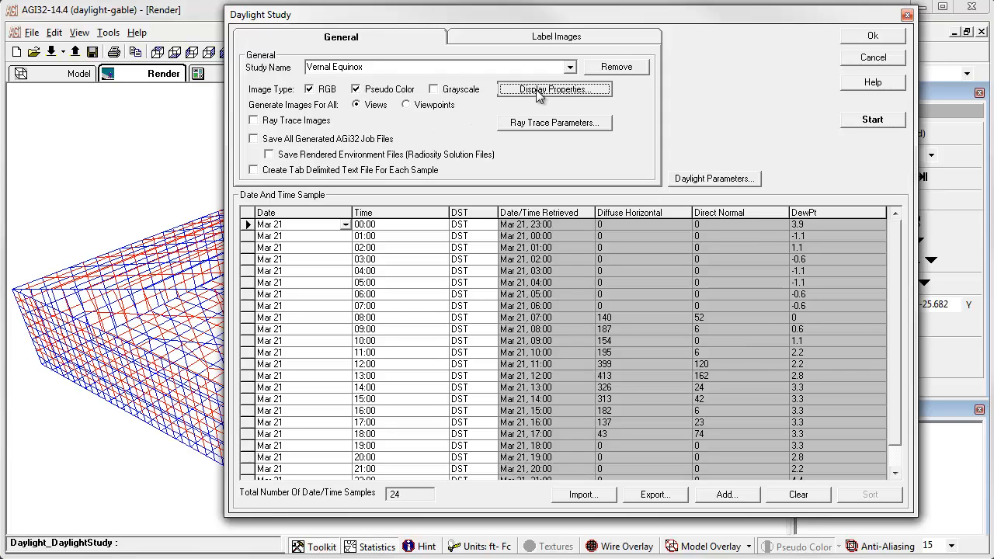
{"action": "left_click_drag", "start_coordinate": [510, 240], "coordinate": [558, 60]}
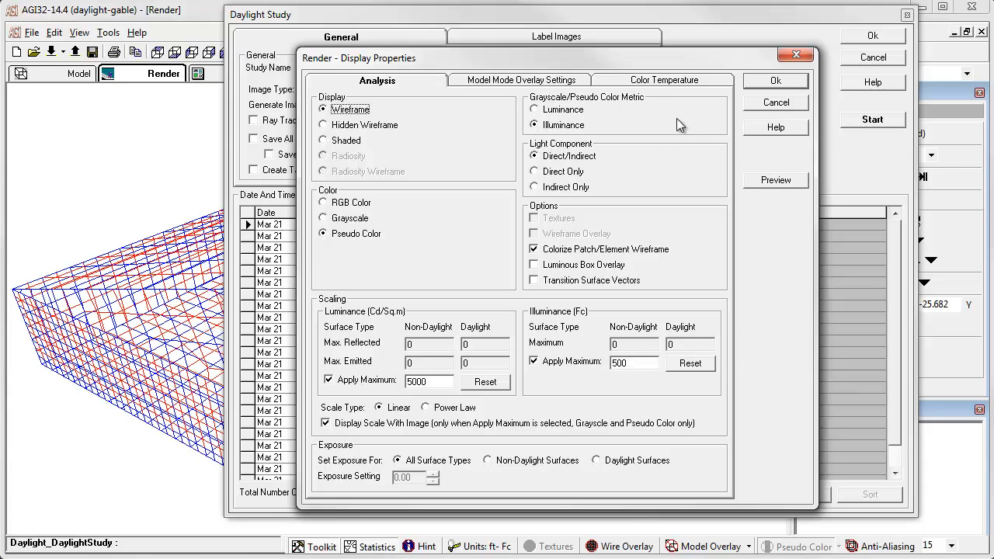
{"action": "left_click", "coordinate": [763, 82]}
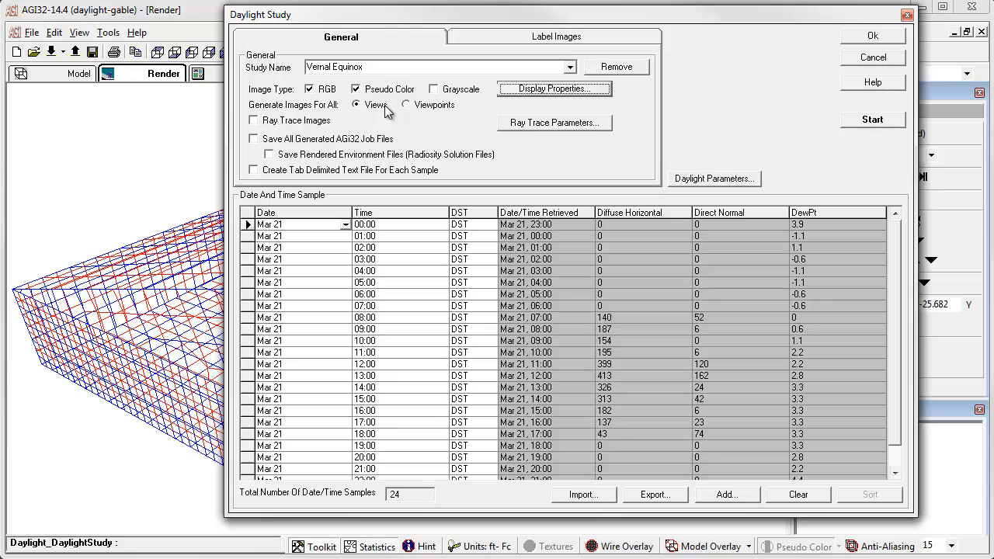
Enable ray trace images for the study and accept the ray tracing parameters.
{"action": "left_click", "coordinate": [261, 122]}
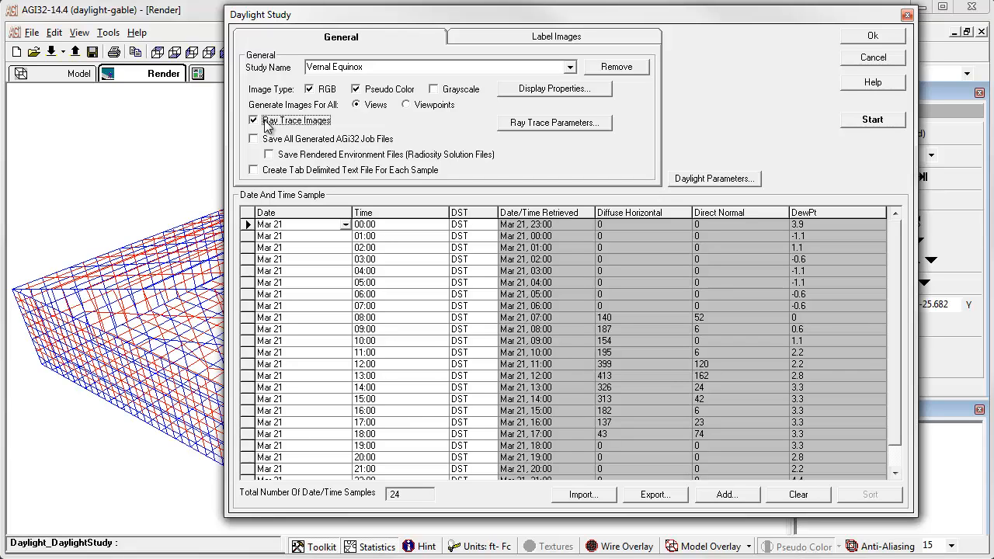
{"action": "left_click", "coordinate": [518, 124]}
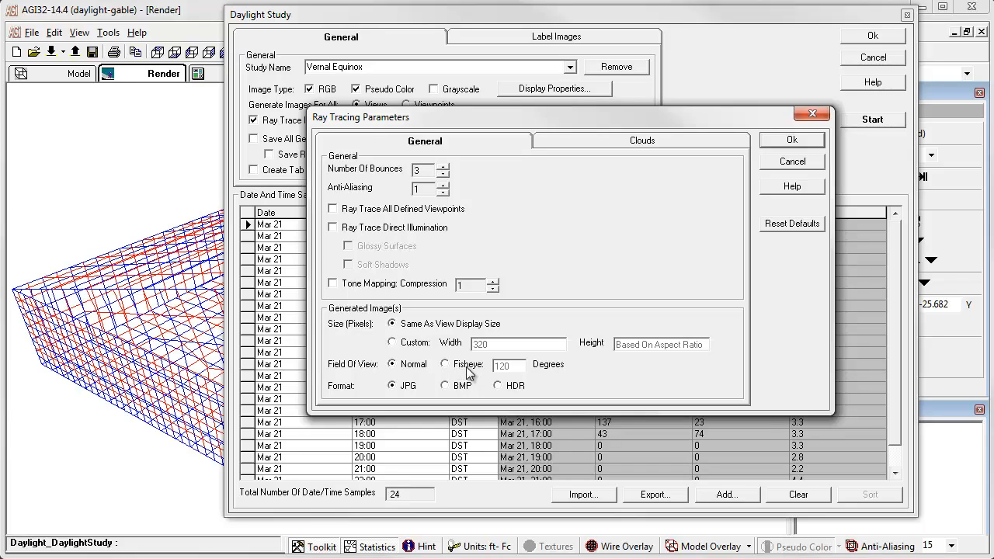
{"action": "left_click", "coordinate": [789, 140]}
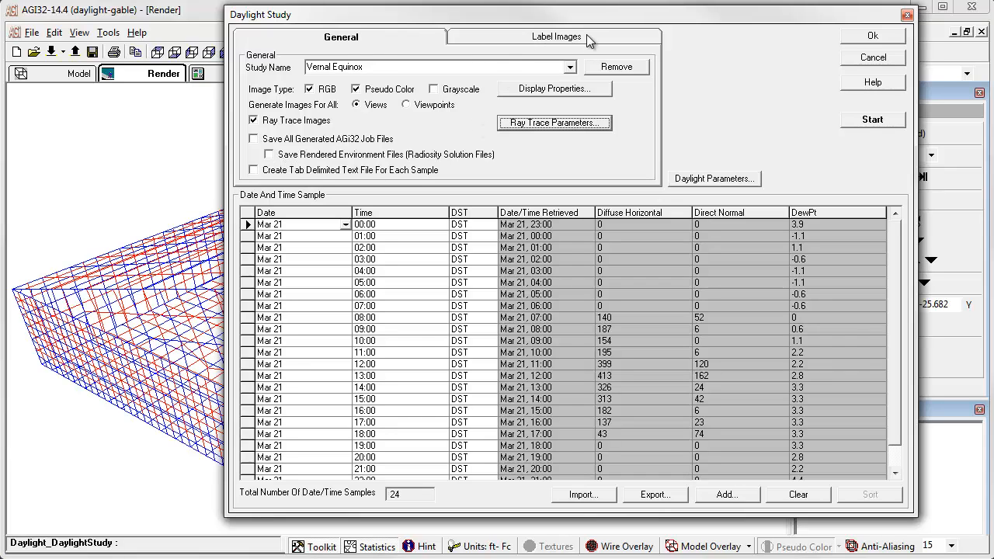
Turn on image labels for the study and choose Arial Black as the label font.
{"action": "left_click", "coordinate": [565, 44]}
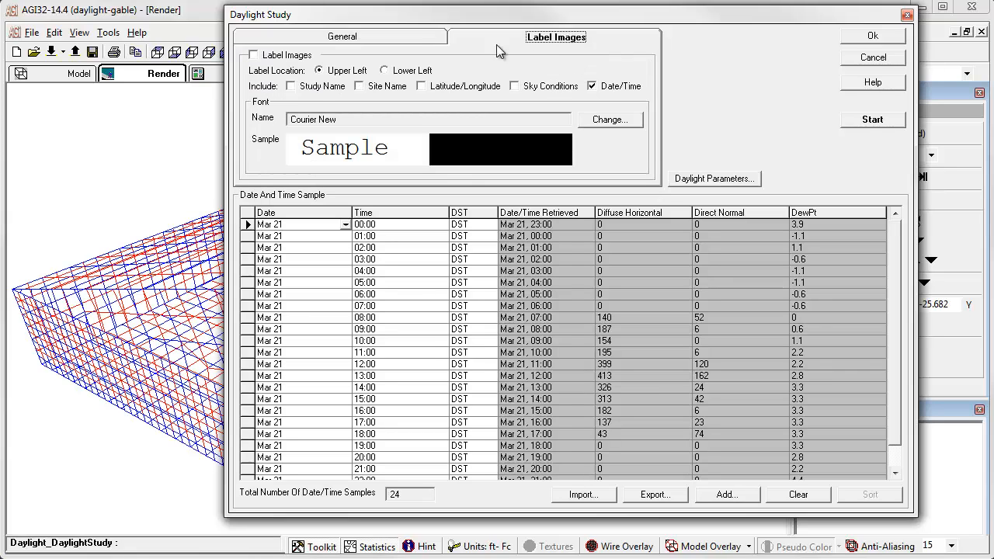
{"action": "left_click", "coordinate": [254, 56]}
{"action": "left_click", "coordinate": [610, 120]}
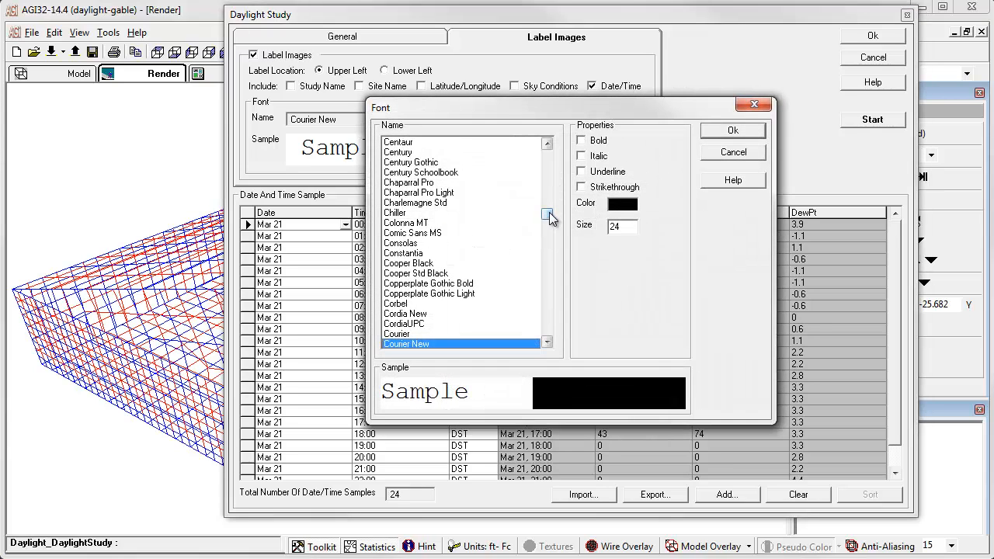
{"action": "left_click_drag", "start_coordinate": [552, 216], "coordinate": [551, 192]}
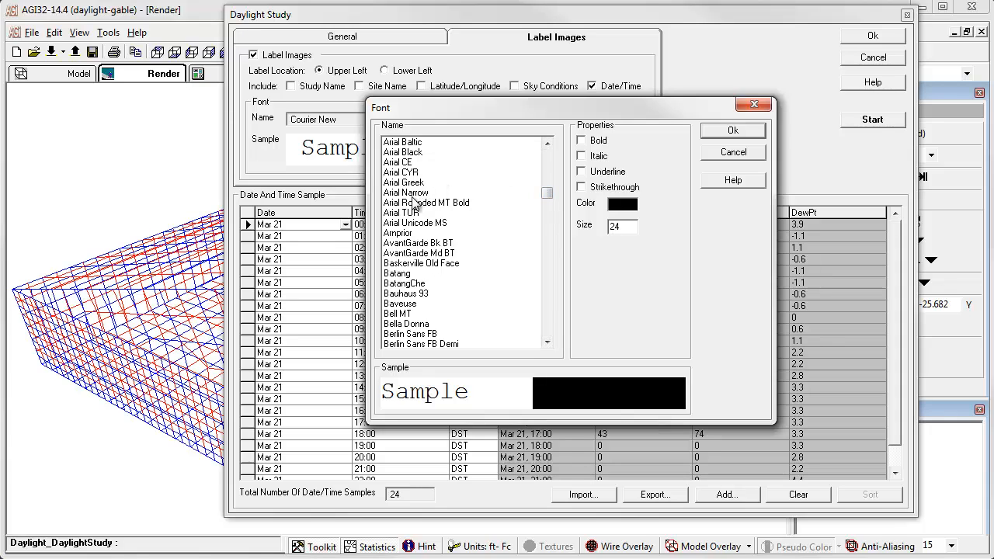
{"action": "left_click", "coordinate": [420, 153]}
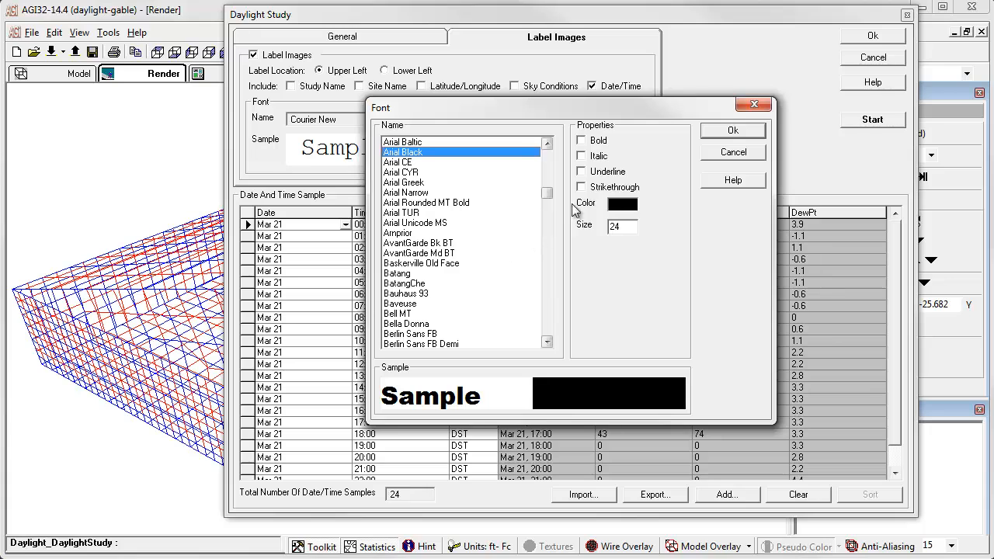
Set the label font color to bright pink (red 255, green 0, blue 128) and apply the font settings.
{"action": "left_click", "coordinate": [620, 206]}
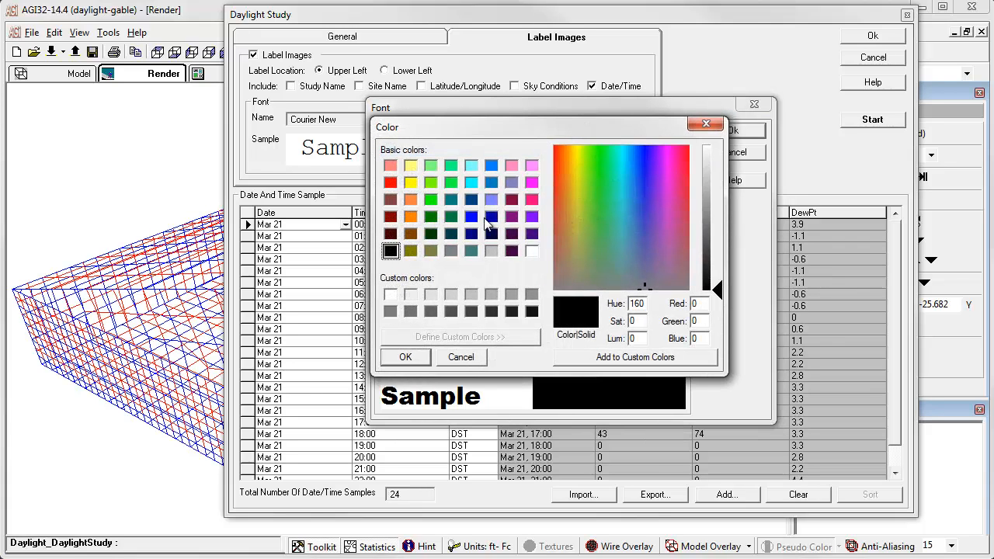
{"action": "left_click", "coordinate": [532, 199]}
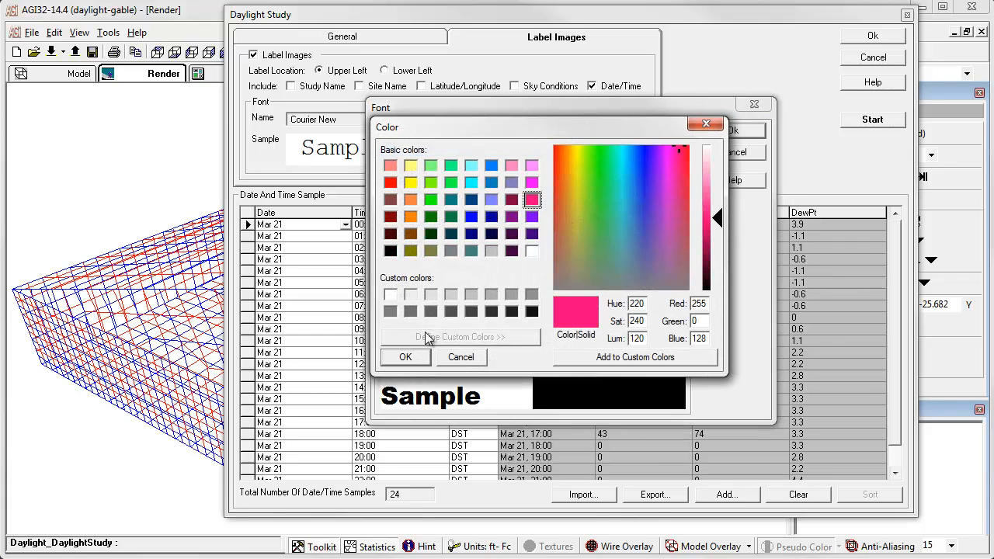
{"action": "left_click", "coordinate": [405, 356]}
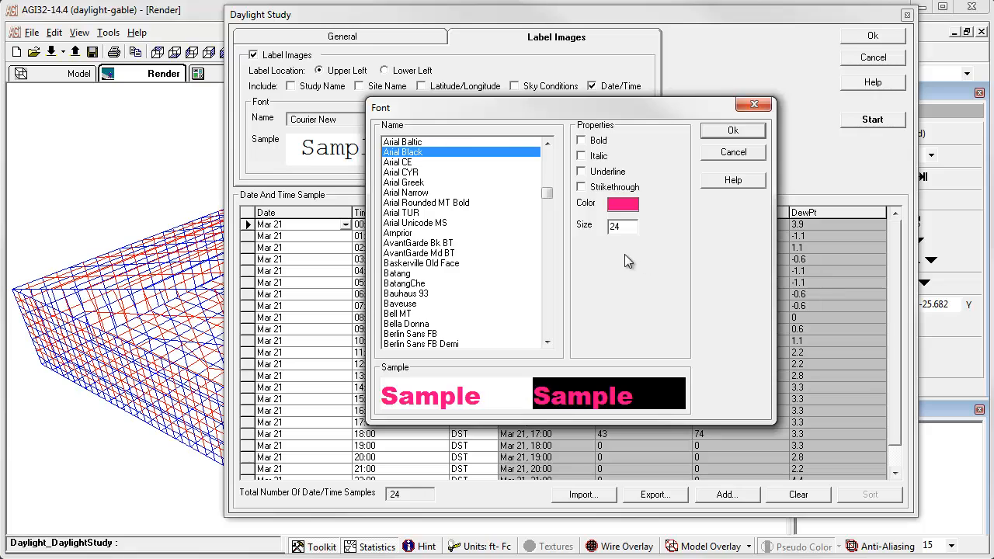
{"action": "left_click", "coordinate": [730, 132]}
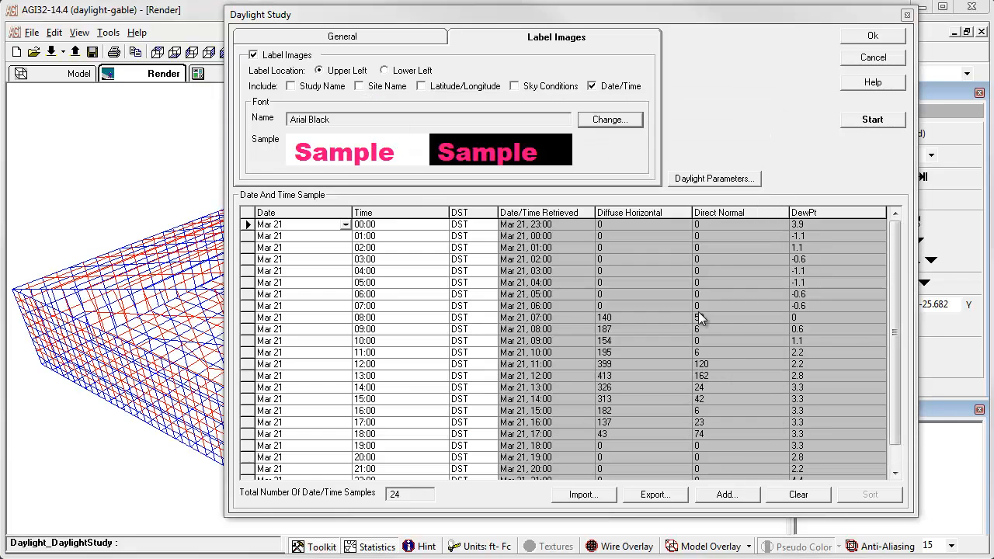
Run the daylight study, accept the removal of invalid samples, and dismiss the completion notice.
{"action": "left_click", "coordinate": [872, 121]}
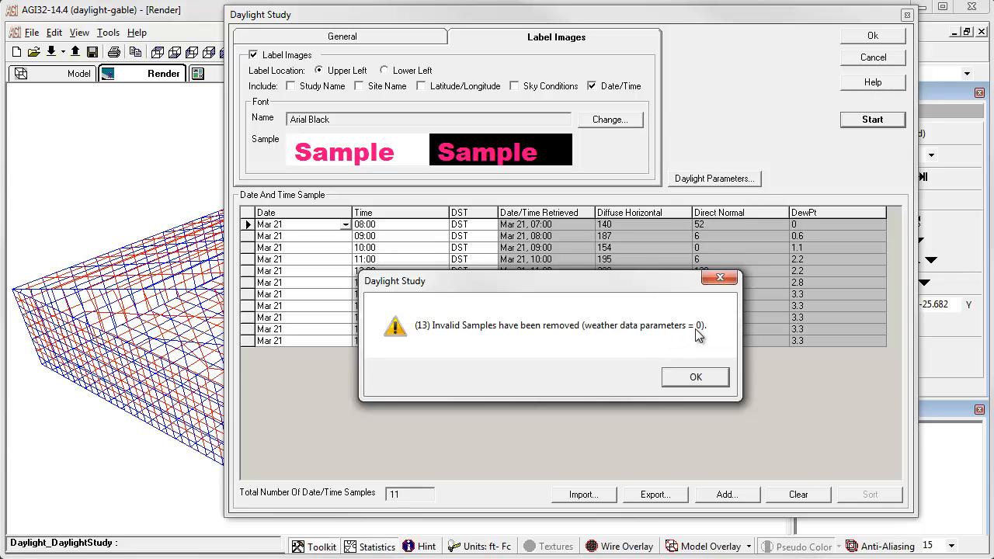
{"action": "left_click", "coordinate": [695, 377]}
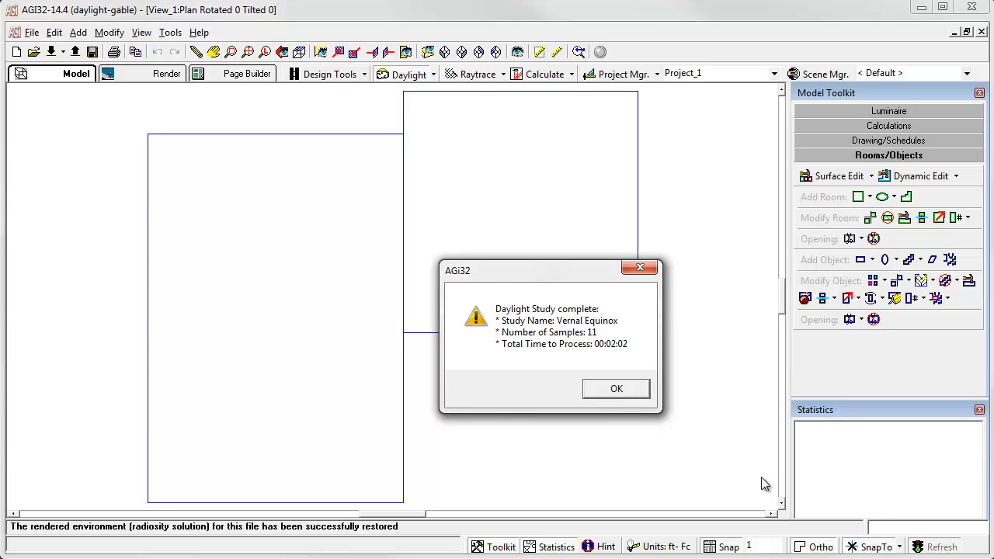
{"action": "left_click", "coordinate": [605, 393]}
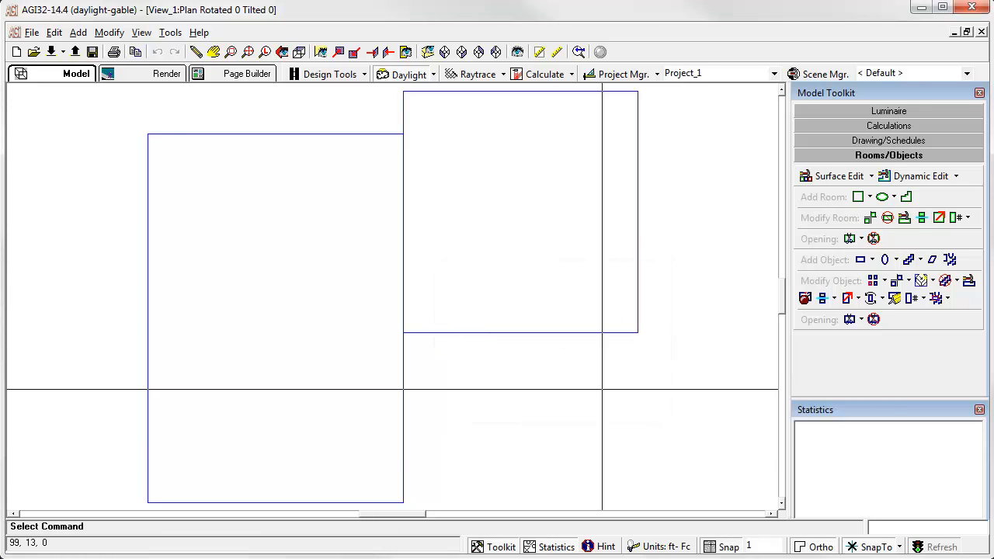
Open the Vernal Equinox study's RGB image folder and select the Mar 21 0800 image.
{"action": "double_click", "coordinate": [332, 342]}
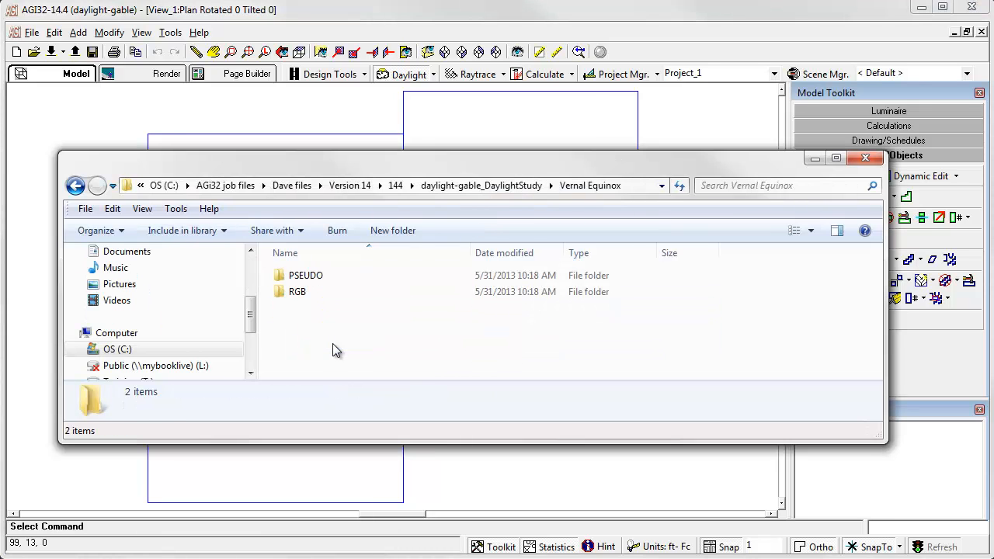
{"action": "left_click", "coordinate": [308, 278]}
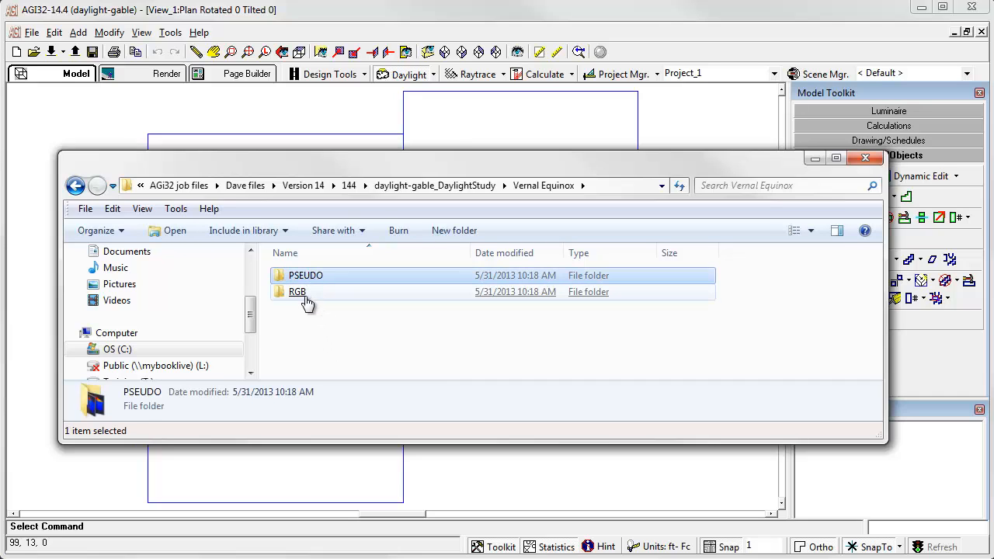
{"action": "left_click", "coordinate": [295, 296]}
{"action": "double_click", "coordinate": [293, 298]}
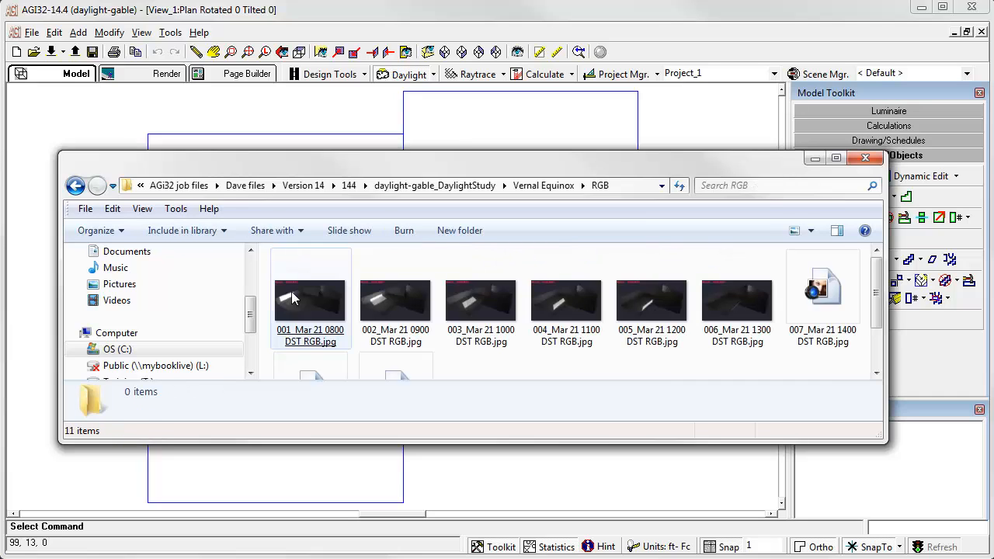
{"action": "left_click", "coordinate": [293, 298]}
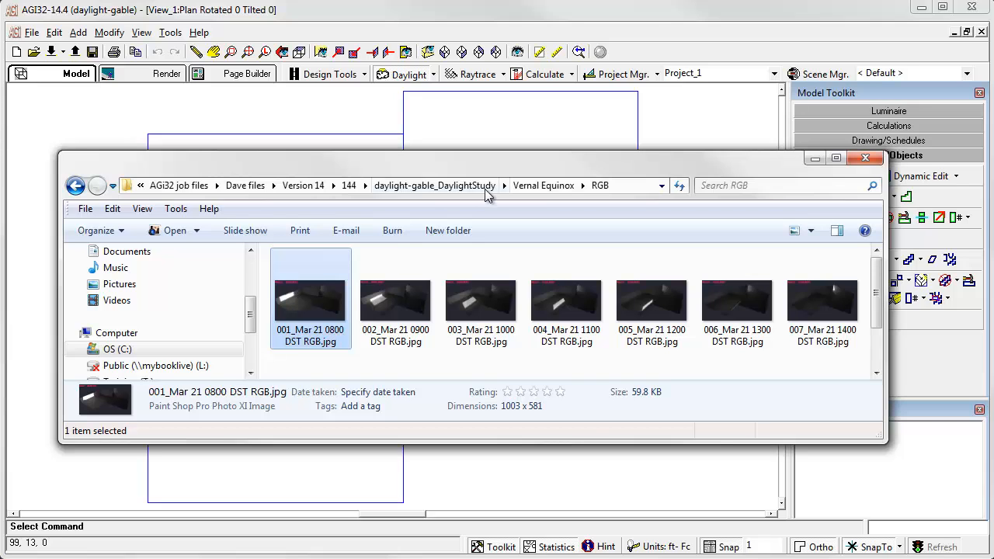
Open the Vernal Equinox study's PSEUDO image folder and preview the Mar 21 0800 pseudo color image.
{"action": "left_click", "coordinate": [547, 185]}
{"action": "double_click", "coordinate": [316, 278]}
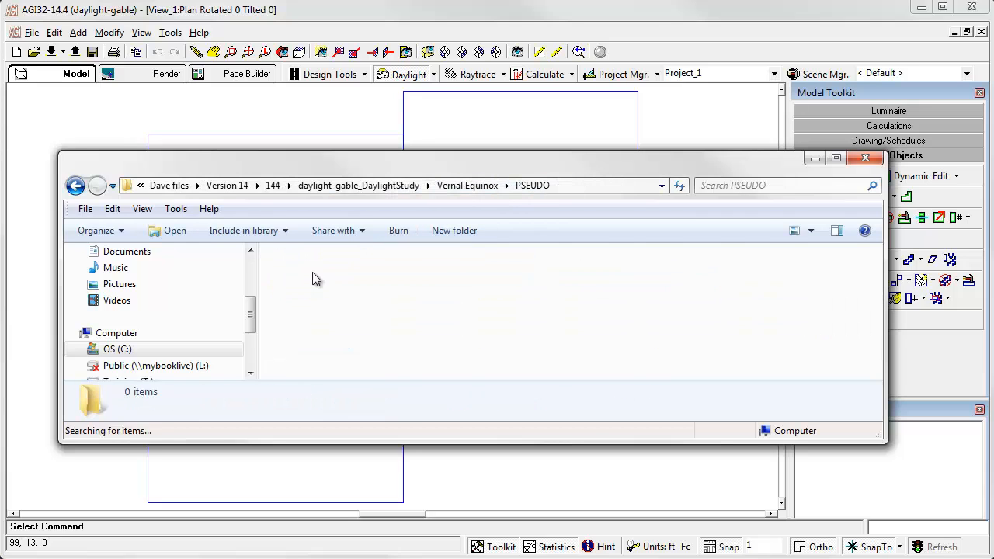
{"action": "right_click", "coordinate": [314, 304]}
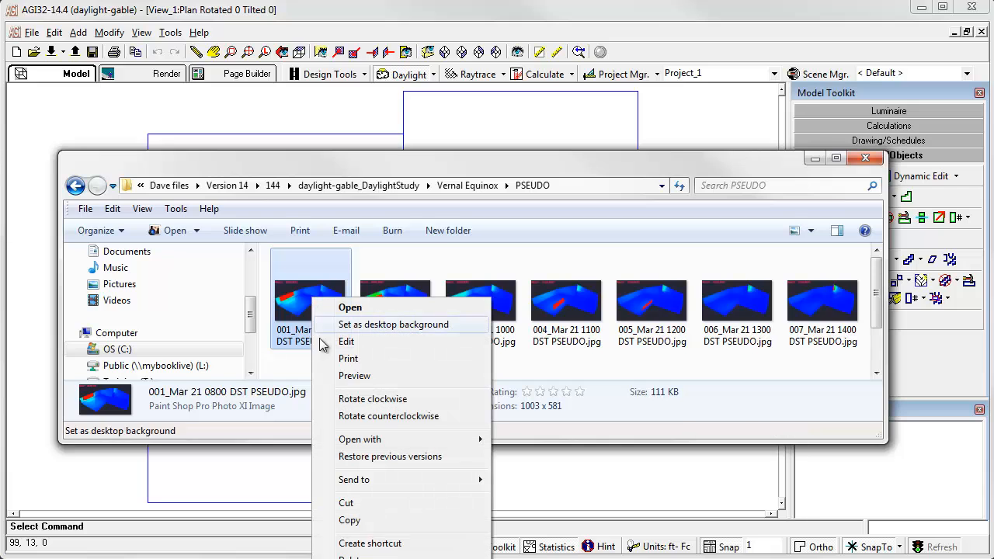
{"action": "left_click", "coordinate": [335, 376]}
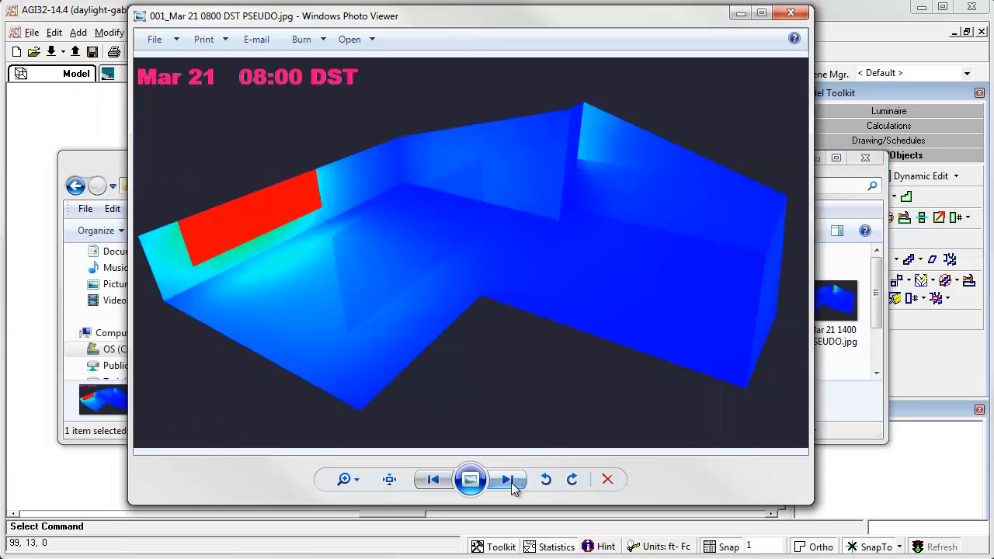
Page through the hourly Mar 21 pseudo color images in sequence, close the image viewer and return to the AGI32 plan view.
{"action": "left_click", "coordinate": [508, 480]}
{"action": "left_click", "coordinate": [509, 480]}
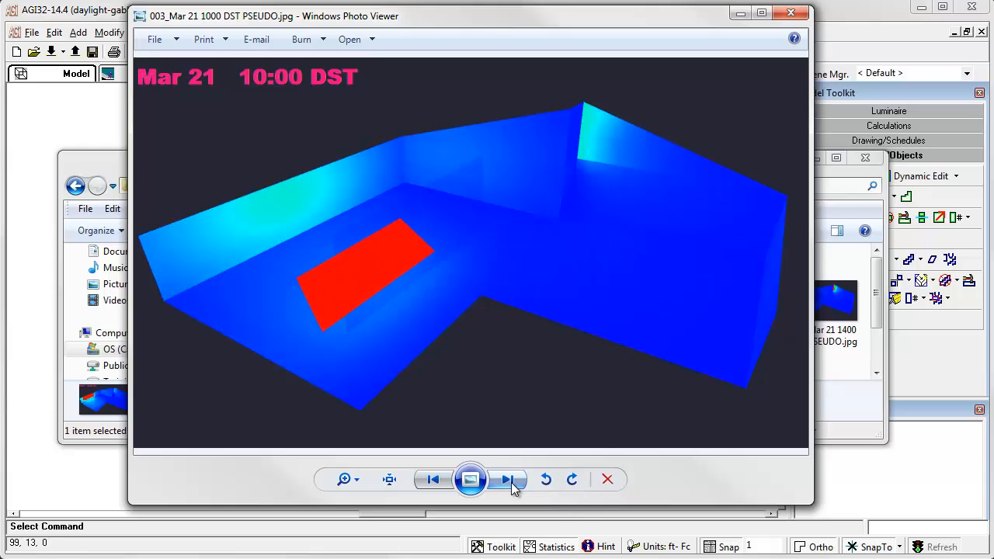
{"action": "left_click", "coordinate": [509, 479]}
{"action": "left_click", "coordinate": [508, 480]}
{"action": "left_click", "coordinate": [509, 480]}
{"action": "left_click", "coordinate": [508, 480]}
{"action": "left_click", "coordinate": [508, 479]}
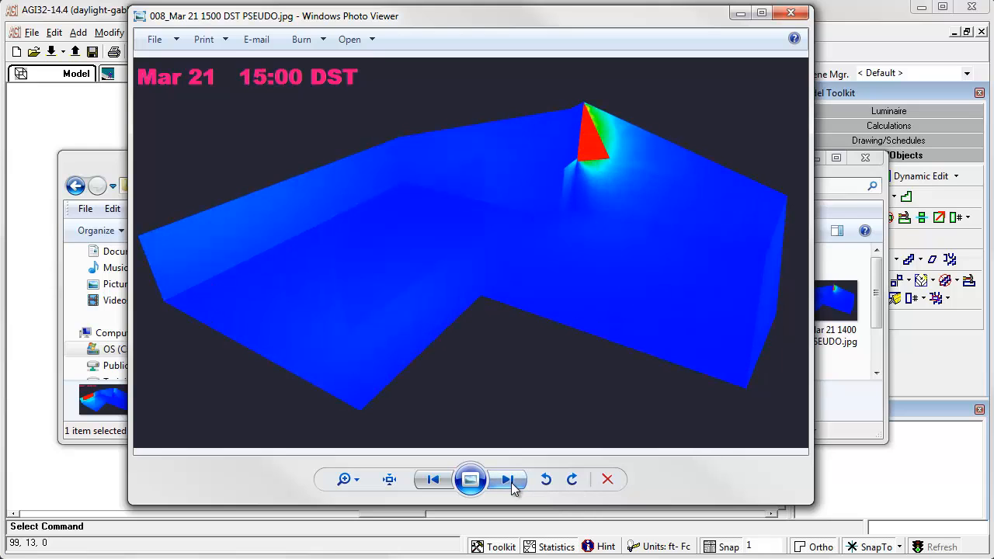
{"action": "left_click", "coordinate": [508, 480]}
{"action": "left_click", "coordinate": [509, 480]}
{"action": "left_click", "coordinate": [508, 480]}
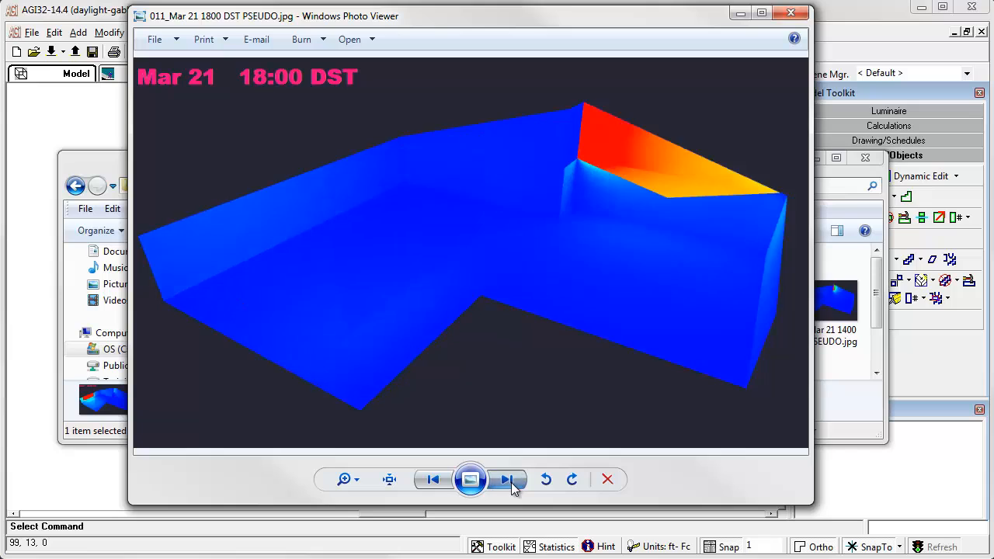
{"action": "left_click", "coordinate": [509, 480]}
{"action": "left_click", "coordinate": [508, 479]}
{"action": "left_click", "coordinate": [509, 480]}
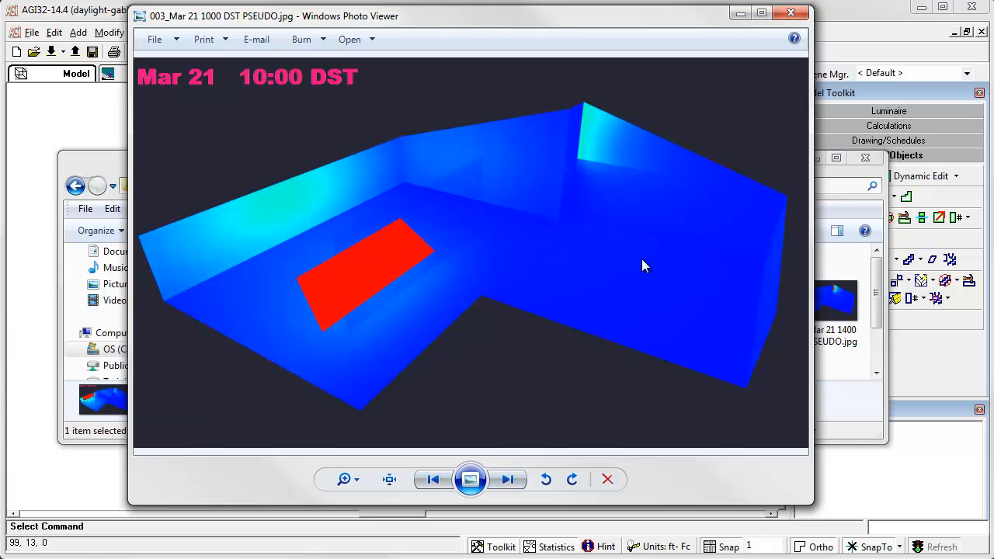
{"action": "left_click", "coordinate": [790, 12]}
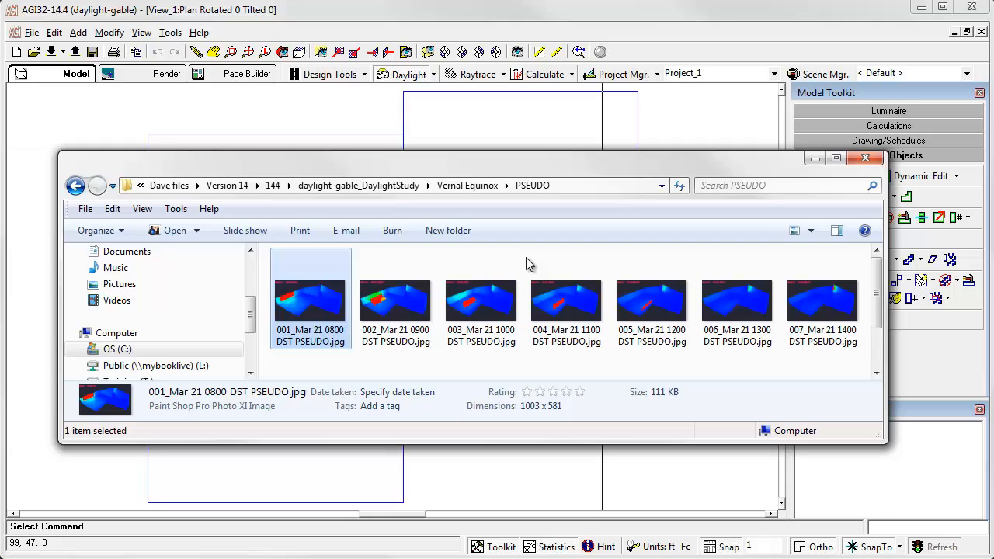
{"action": "left_click", "coordinate": [653, 26]}
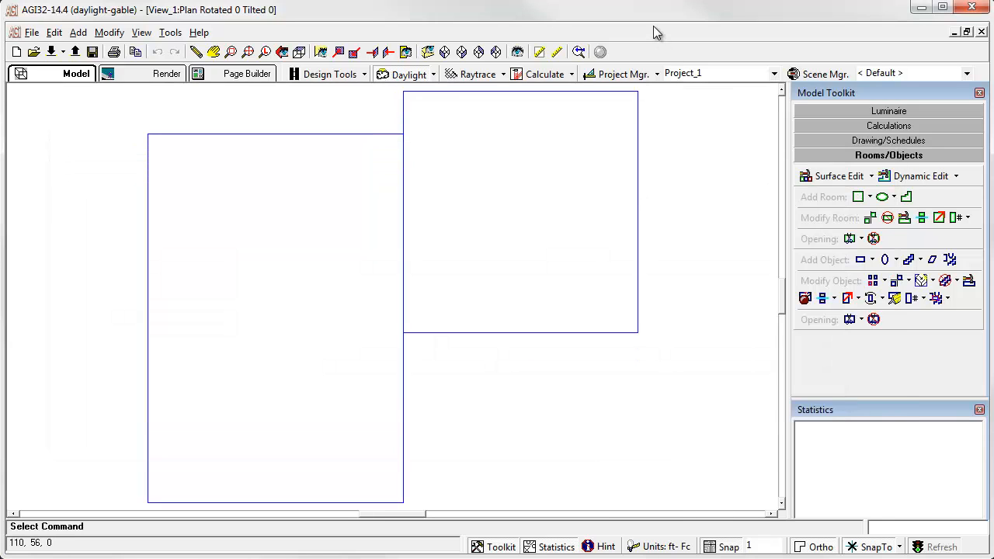